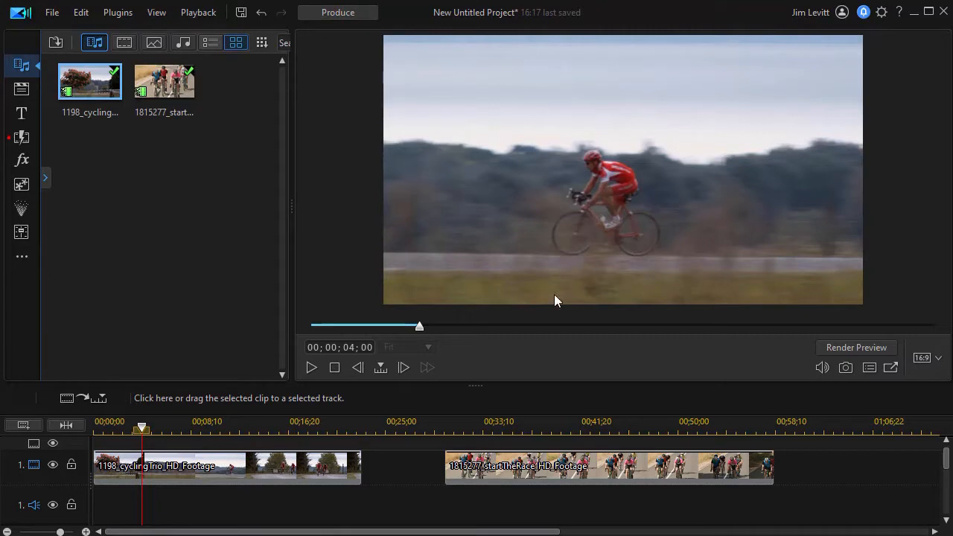
# Open the 1198_cyclingTrio_HD_Footage clip from the timeline in the PiP Designer.
pyautogui.click(553, 430)
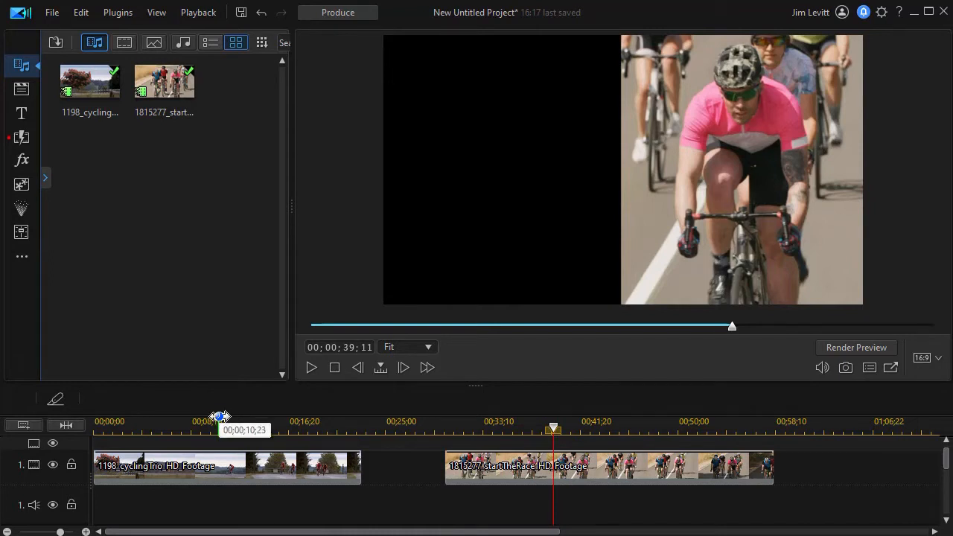
pyautogui.click(221, 466)
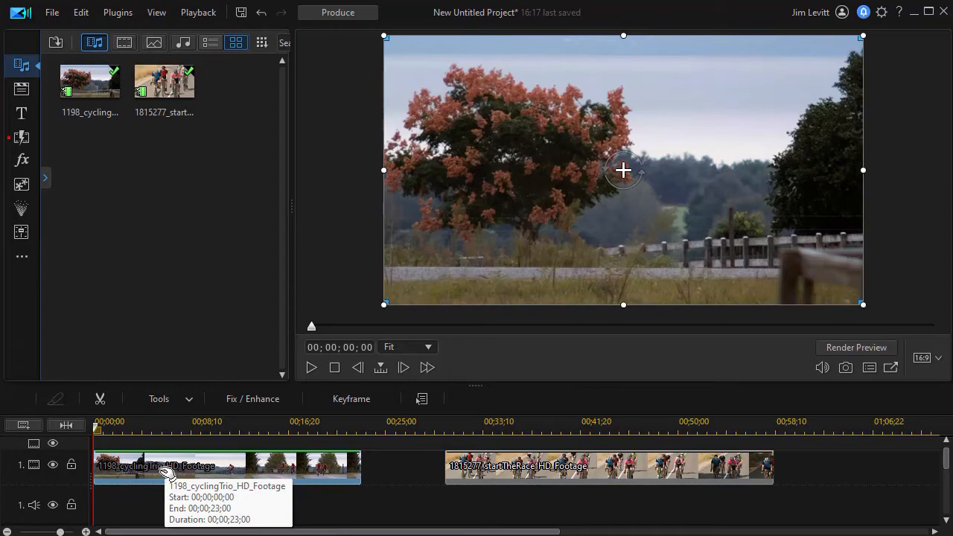
pyautogui.doubleClick(164, 470)
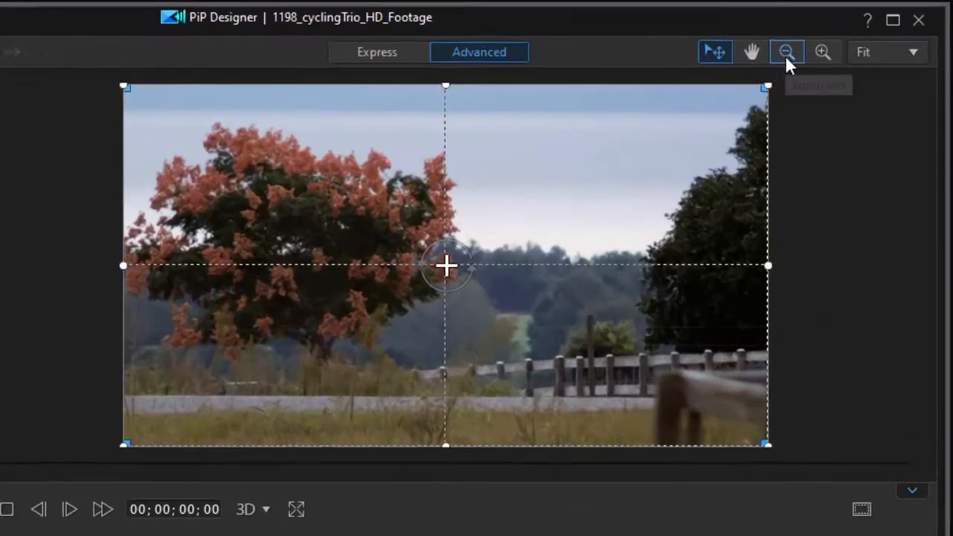
# Enlarge the clip beyond all edges of the frame and shift it left and slightly up, with its right edge just past the frame.
pyautogui.click(786, 52)
pyautogui.click(786, 52)
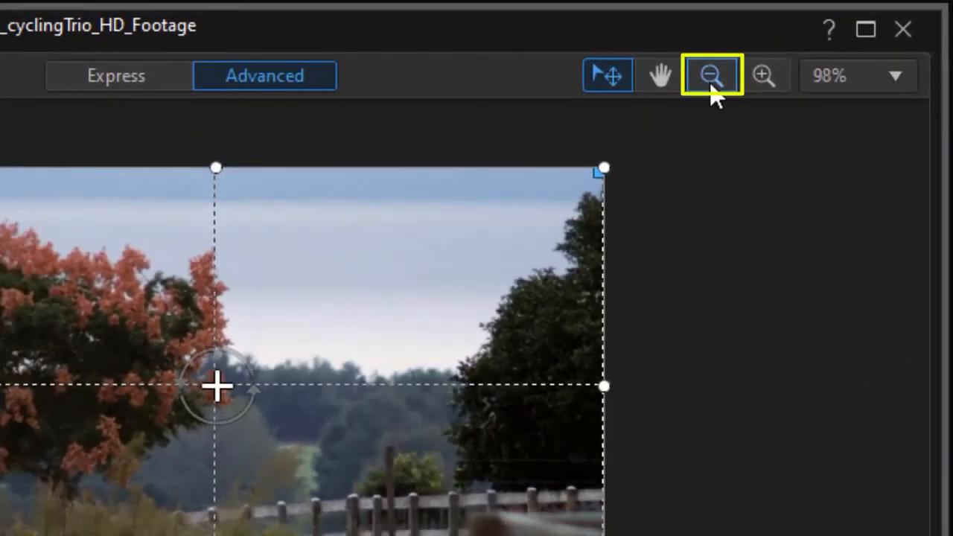
pyautogui.click(711, 84)
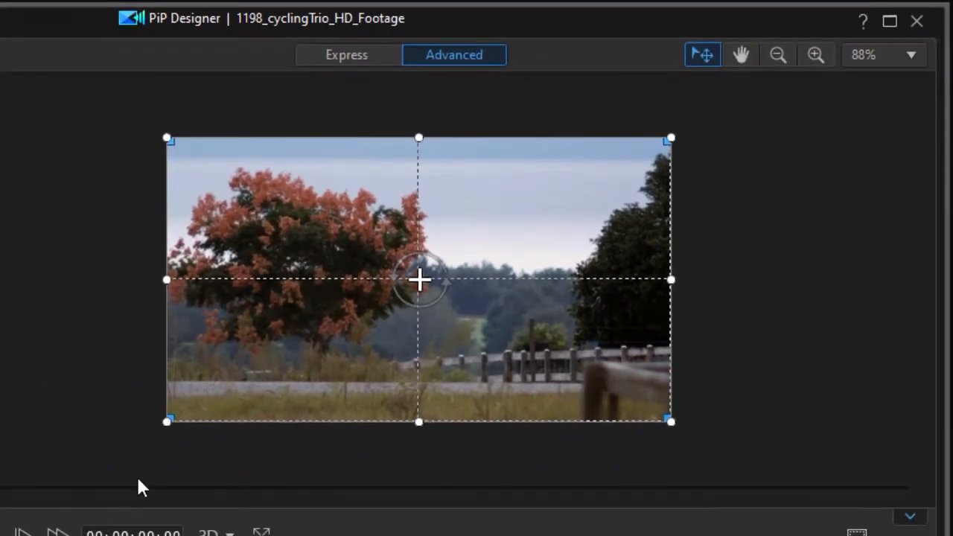
pyautogui.moveTo(169, 421); pyautogui.dragTo(97, 463)
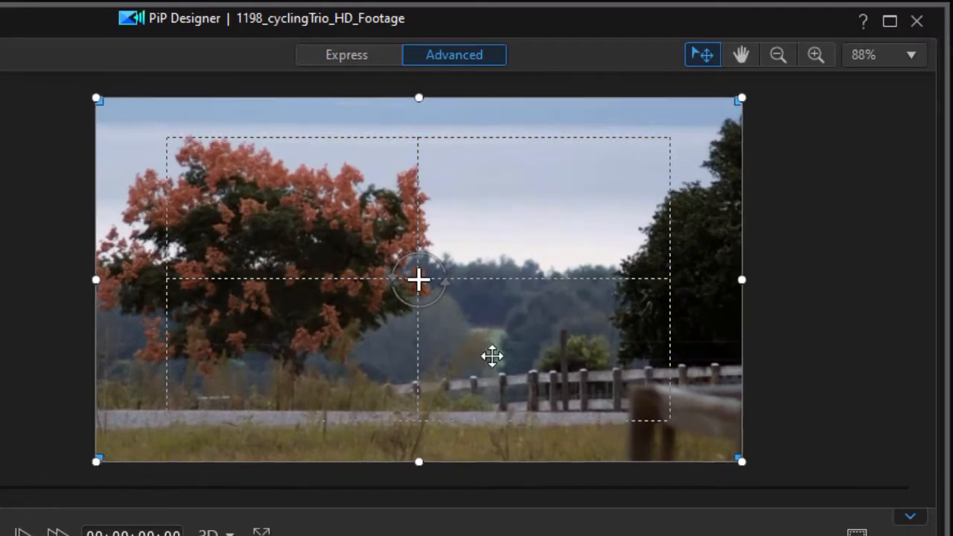
pyautogui.moveTo(510, 342); pyautogui.dragTo(446, 314)
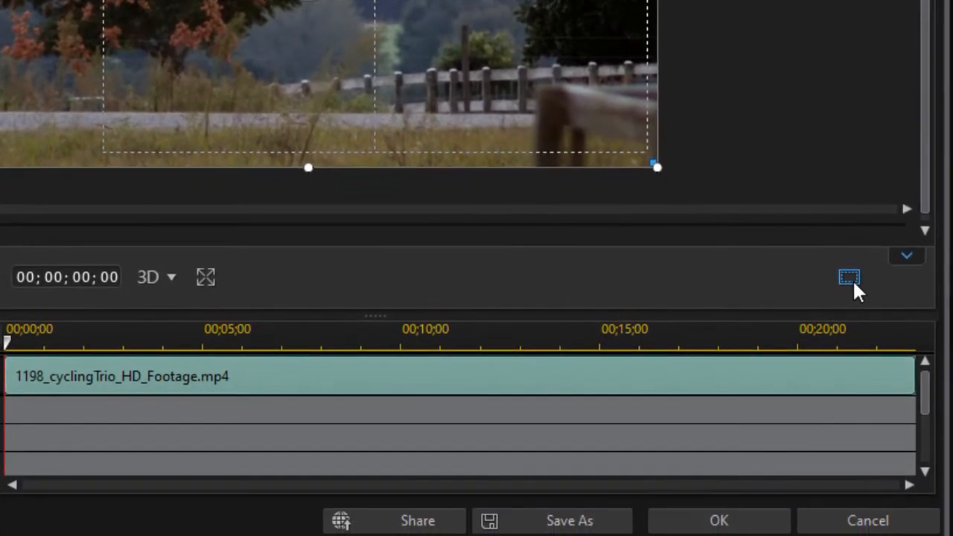
pyautogui.click(852, 280)
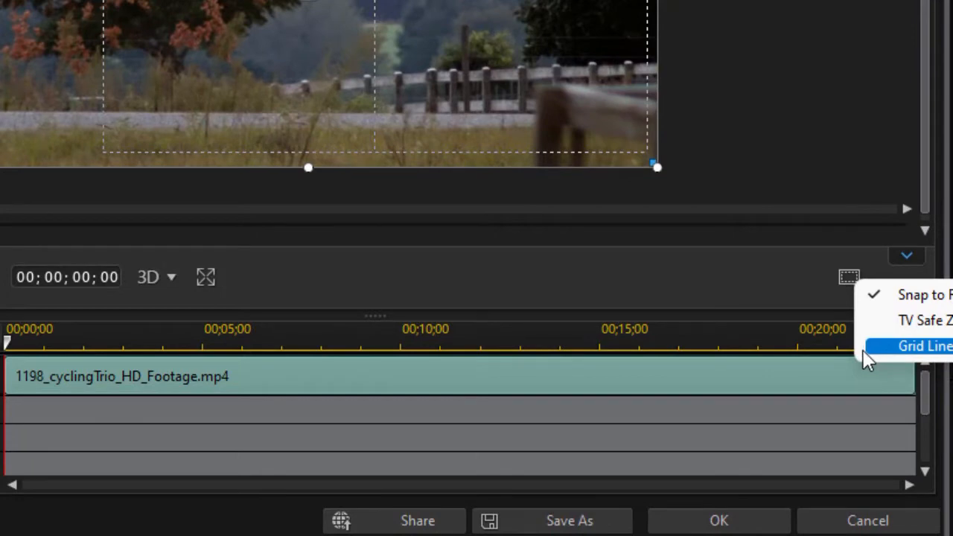
pyautogui.click(283, 277)
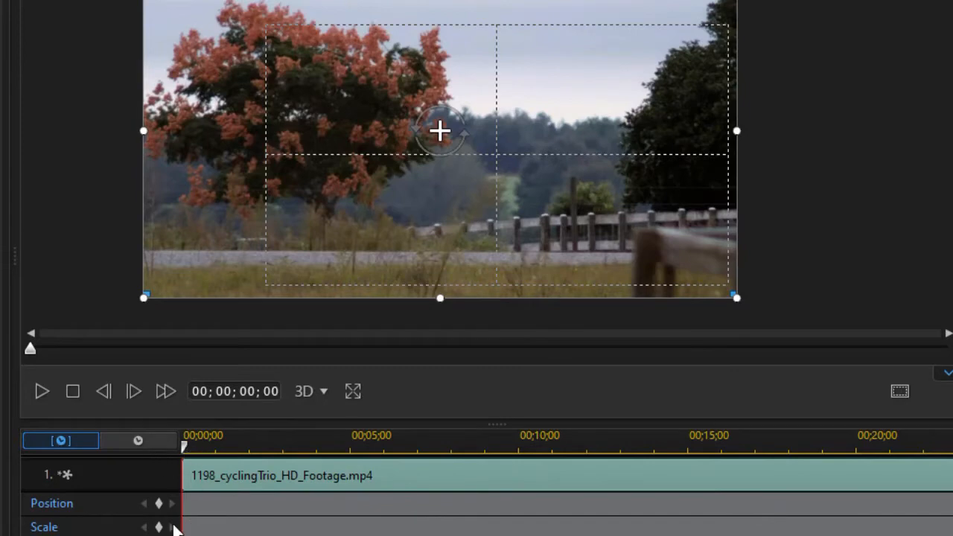
# Add a position keyframe at the clip's start and another at 00;00;01;09, moving the clip left until its right edge meets the frame's vertical centre line.
pyautogui.click(159, 504)
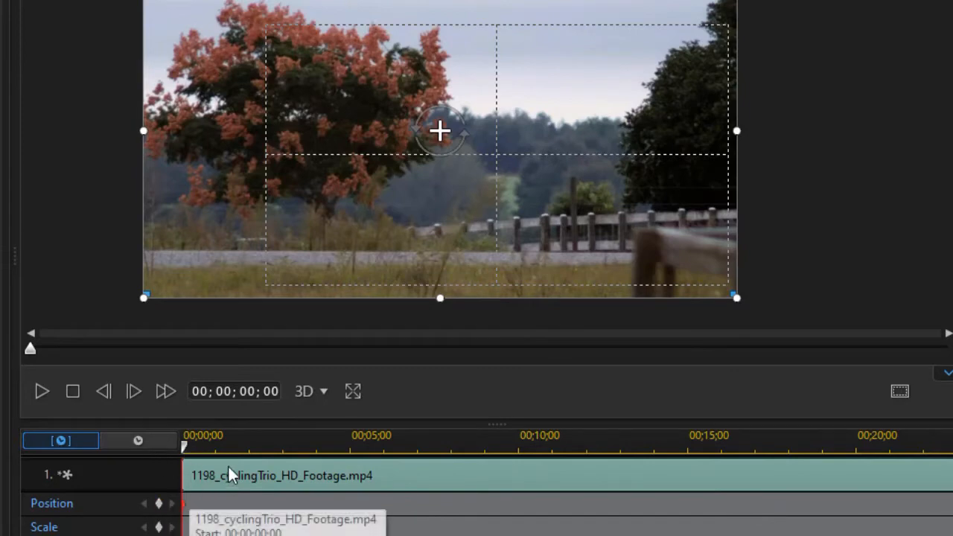
pyautogui.moveTo(186, 450); pyautogui.dragTo(263, 447)
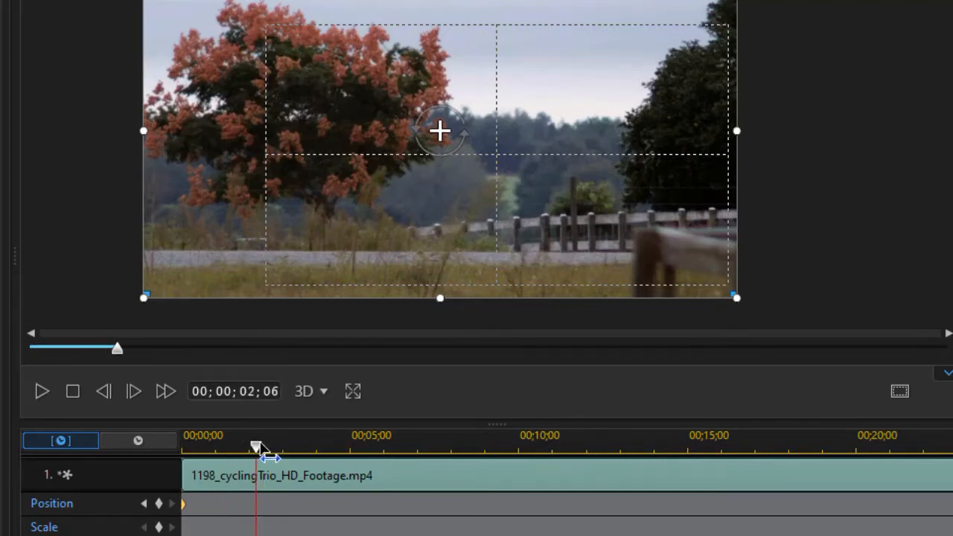
pyautogui.moveTo(255, 449); pyautogui.dragTo(225, 451)
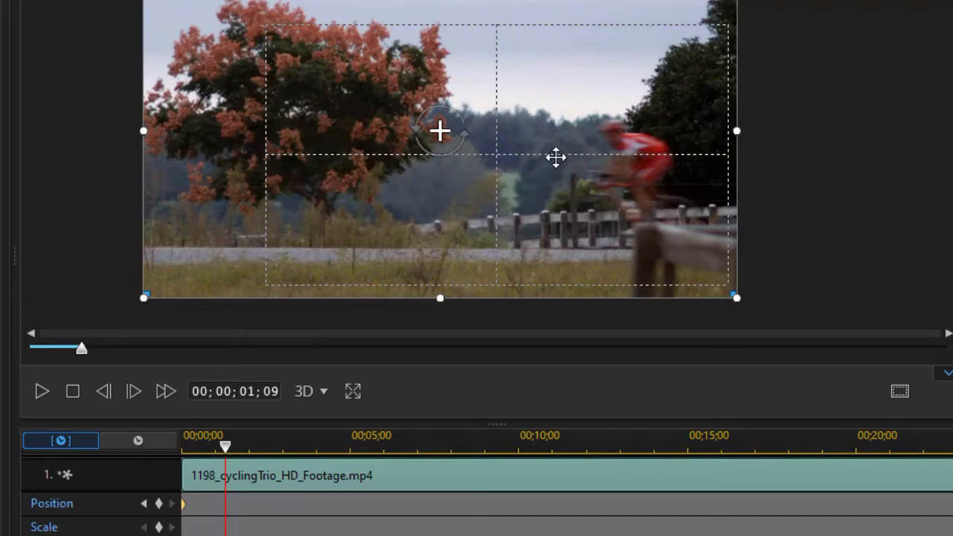
pyautogui.moveTo(554, 170); pyautogui.dragTo(311, 173)
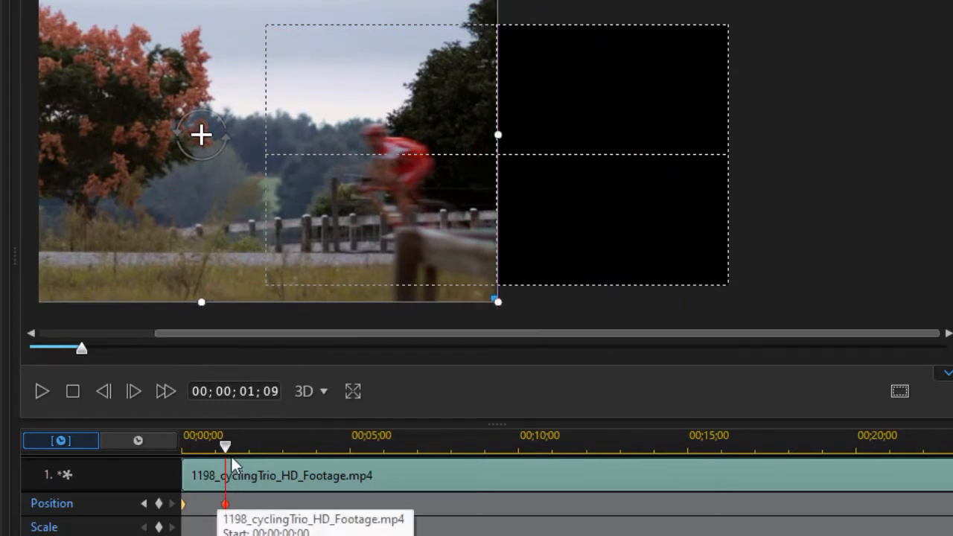
pyautogui.moveTo(223, 450)
pyautogui.mouseDown()
pyautogui.moveTo(187, 452)
pyautogui.moveTo(199, 461)
pyautogui.moveTo(225, 455)
pyautogui.mouseUp()
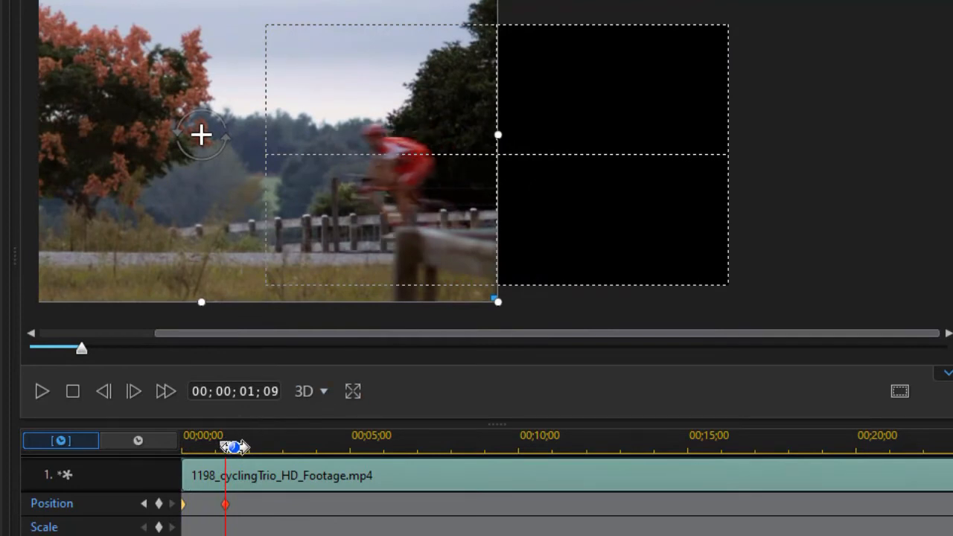
# Keyframe the clip's position at 00;00;02;11 and 00;00;01;26, moving it right to keep the red cyclist in the frame's left half.
pyautogui.moveTo(224, 448); pyautogui.dragTo(264, 451)
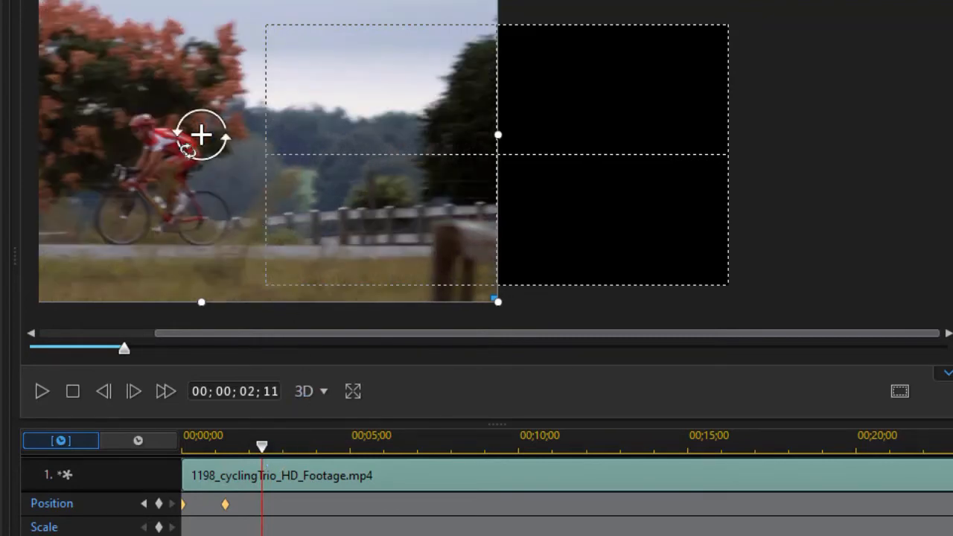
pyautogui.moveTo(138, 152); pyautogui.dragTo(365, 147)
pyautogui.moveTo(264, 453); pyautogui.dragTo(244, 461)
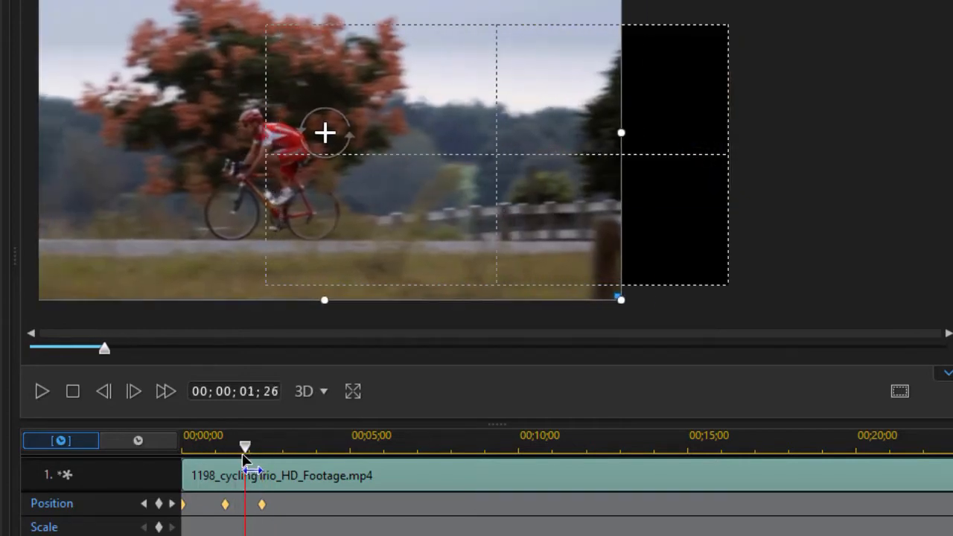
pyautogui.moveTo(186, 183); pyautogui.dragTo(227, 183)
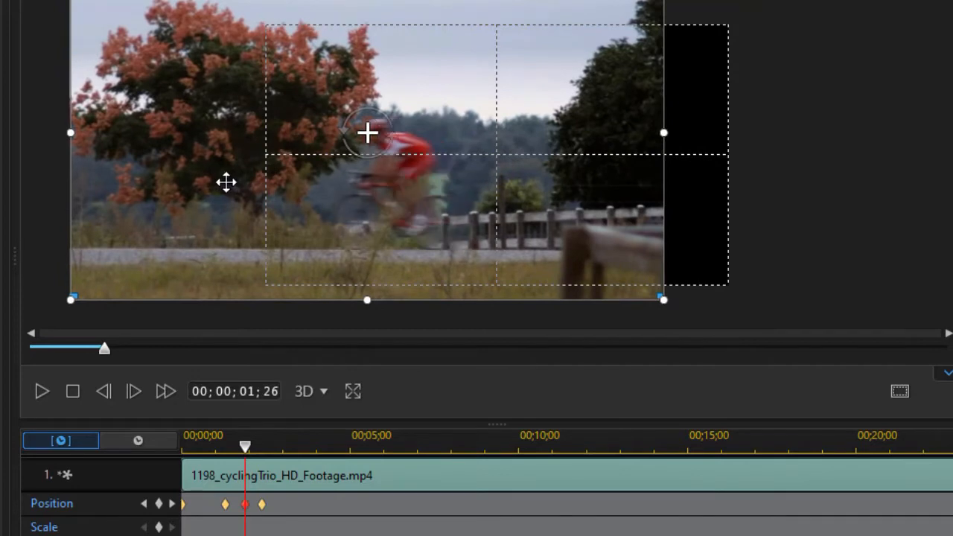
# Add a position keyframe at 00;00;03;12, and at 00;00;04;15 shift the clip slightly left to recentre the cyclist in the left half.
pyautogui.click(296, 445)
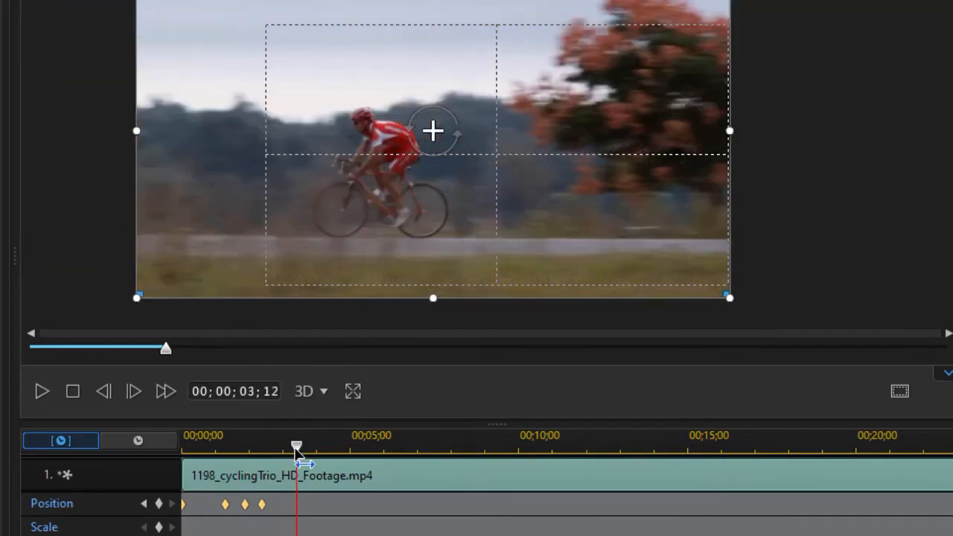
pyautogui.click(159, 503)
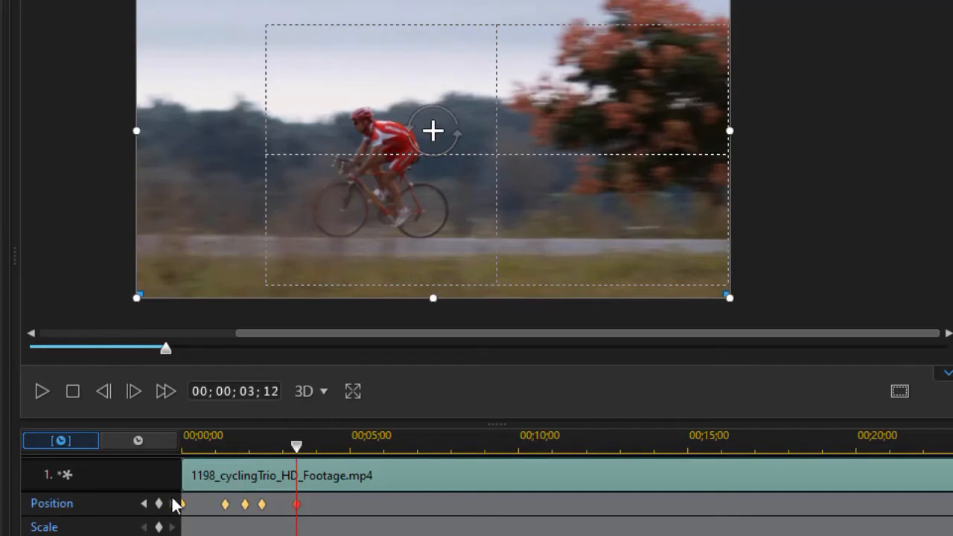
pyautogui.moveTo(296, 445); pyautogui.dragTo(333, 445)
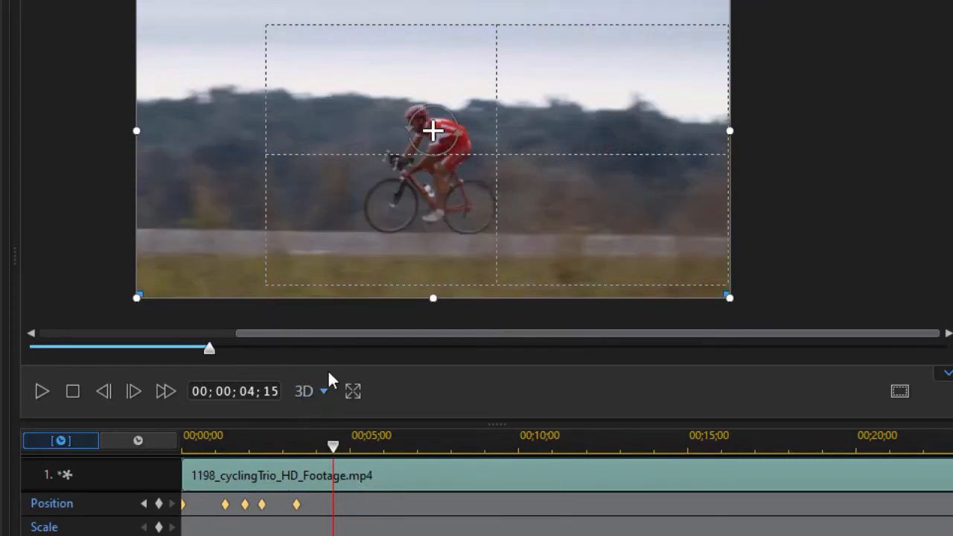
pyautogui.moveTo(384, 223); pyautogui.dragTo(365, 223)
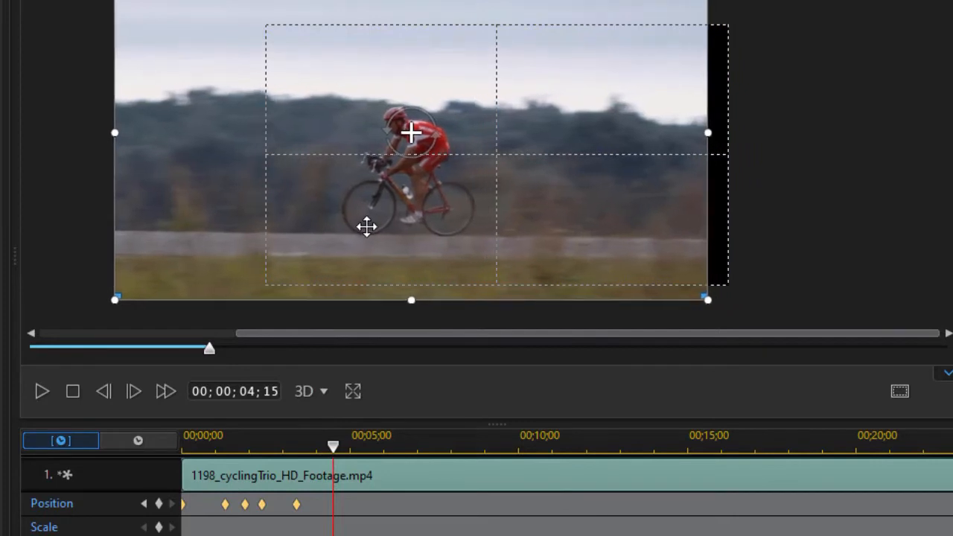
# Add position keyframes at 00;00;05;10 and 00;00;06;05 without moving the clip.
pyautogui.moveTo(334, 449); pyautogui.dragTo(364, 451)
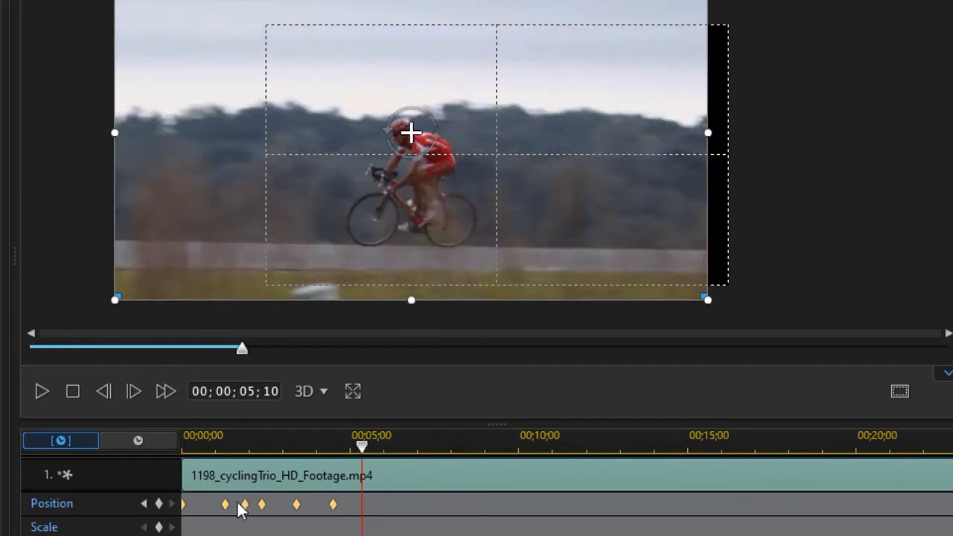
pyautogui.click(159, 504)
pyautogui.moveTo(362, 446); pyautogui.dragTo(392, 454)
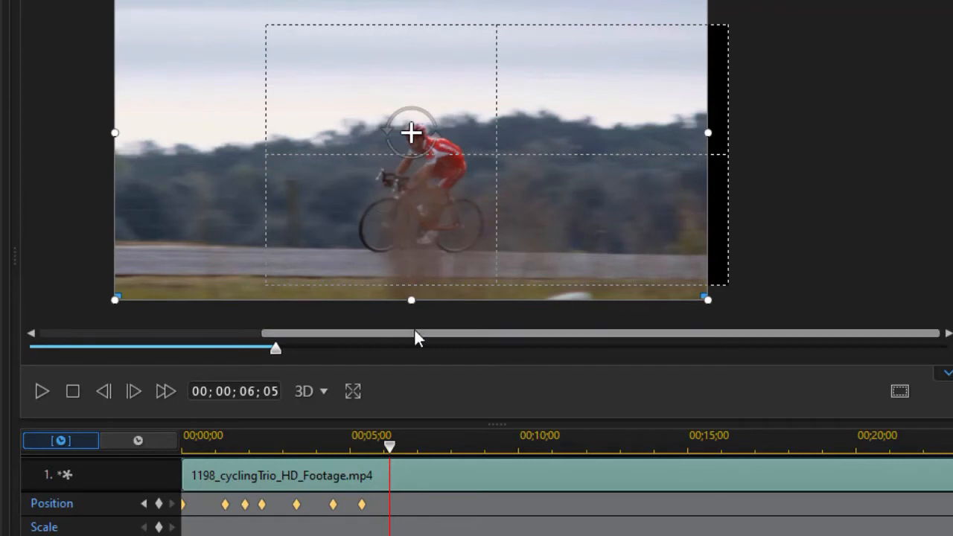
pyautogui.click(159, 504)
pyautogui.moveTo(389, 446); pyautogui.dragTo(416, 476)
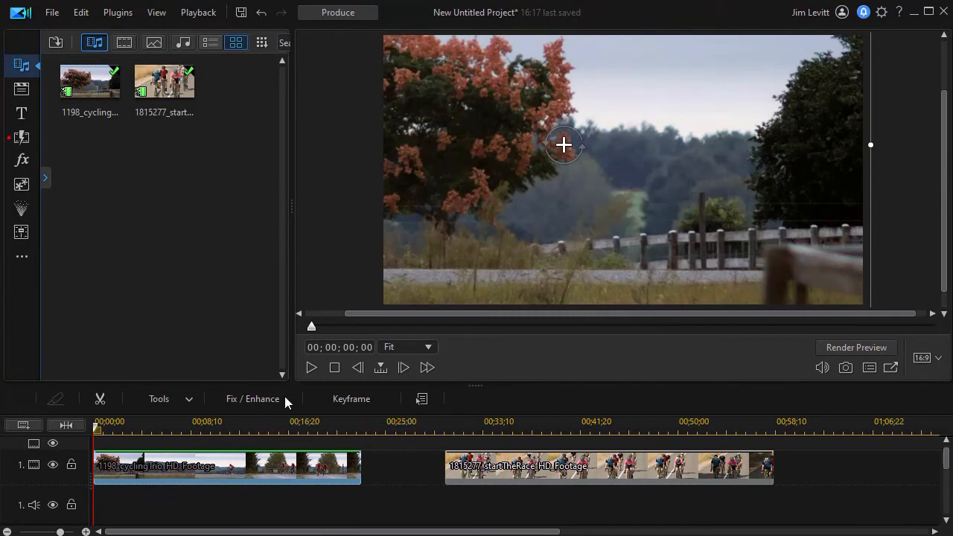
# Play the repositioned clip from the start to check that the cyclist stays in the frame's left half.
pyautogui.click(310, 368)
pyautogui.click(311, 368)
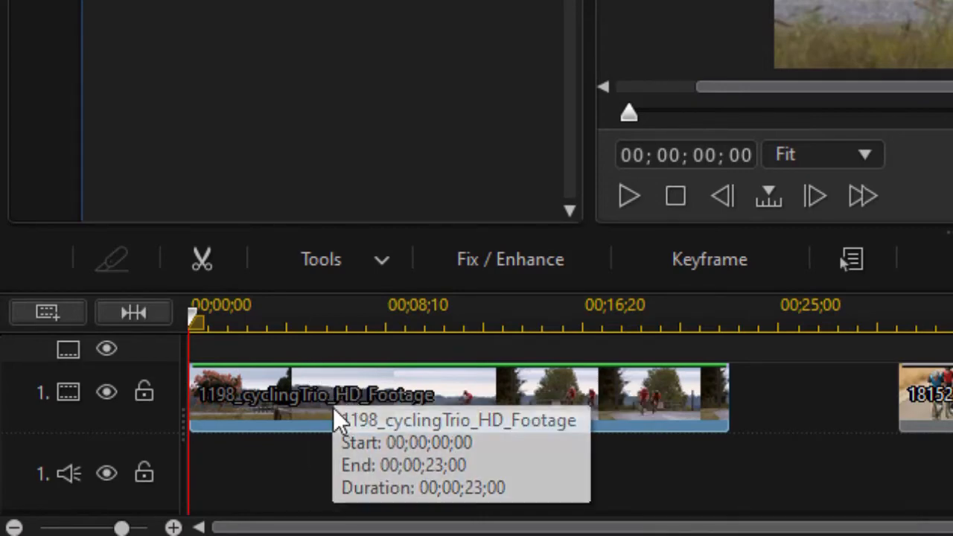
# Open the cycling trio clip in the Mask Designer and apply the left-half rectangle mask.
pyautogui.click(345, 265)
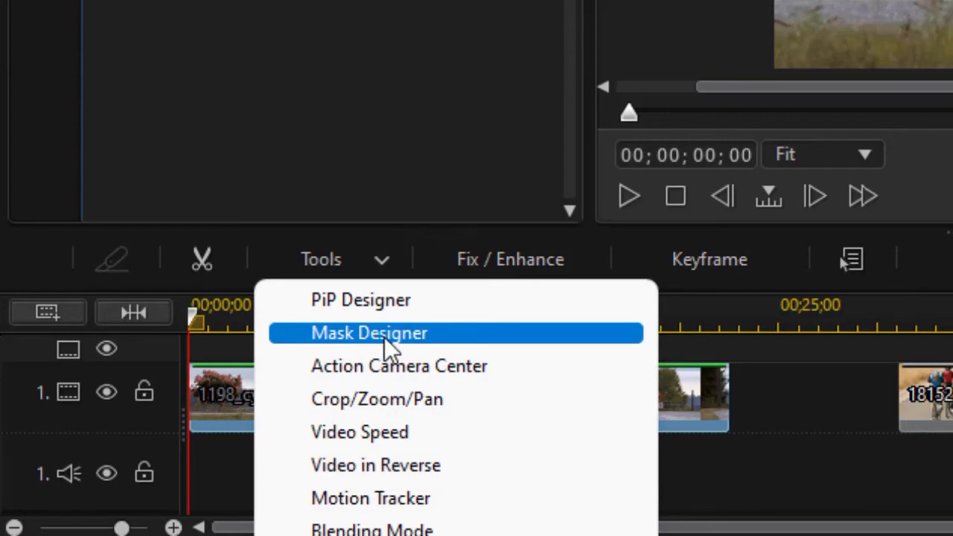
pyautogui.click(381, 337)
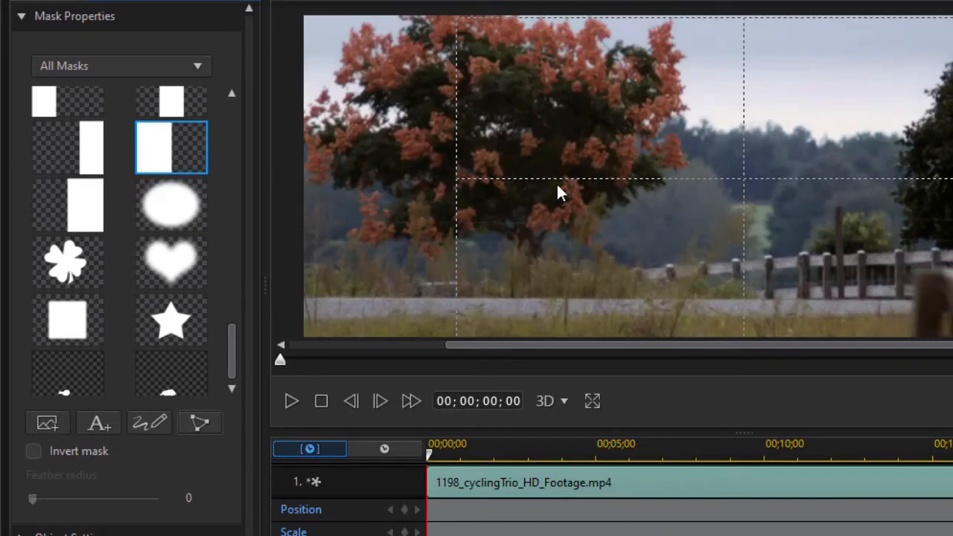
pyautogui.click(188, 158)
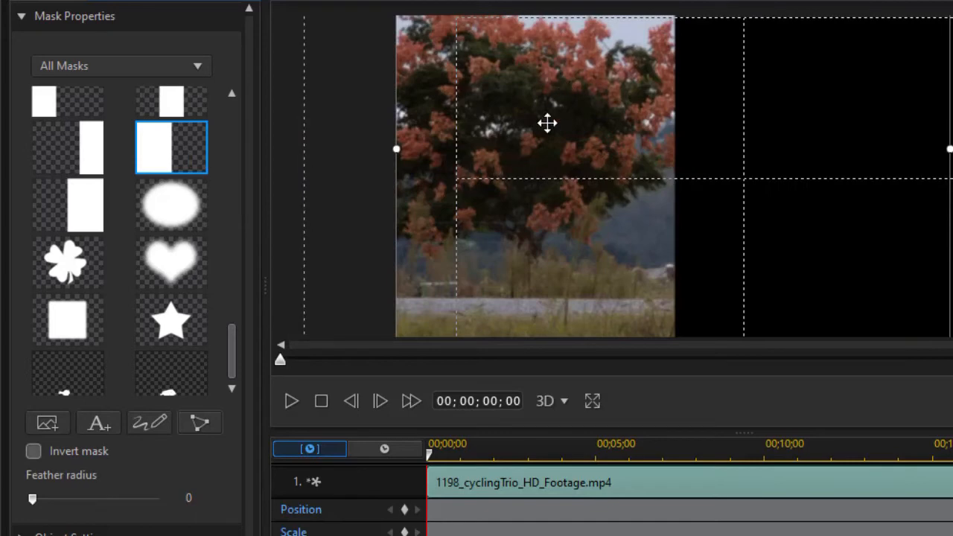
# Widen the mask and position it so that its visible area covers exactly the left half of the frame.
pyautogui.moveTo(544, 151); pyautogui.dragTo(620, 149)
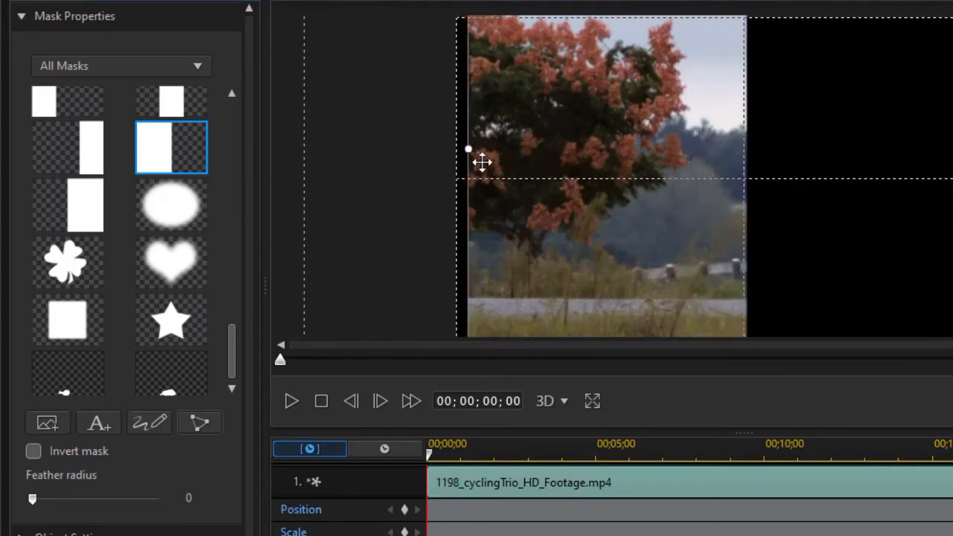
pyautogui.moveTo(467, 151); pyautogui.dragTo(444, 157)
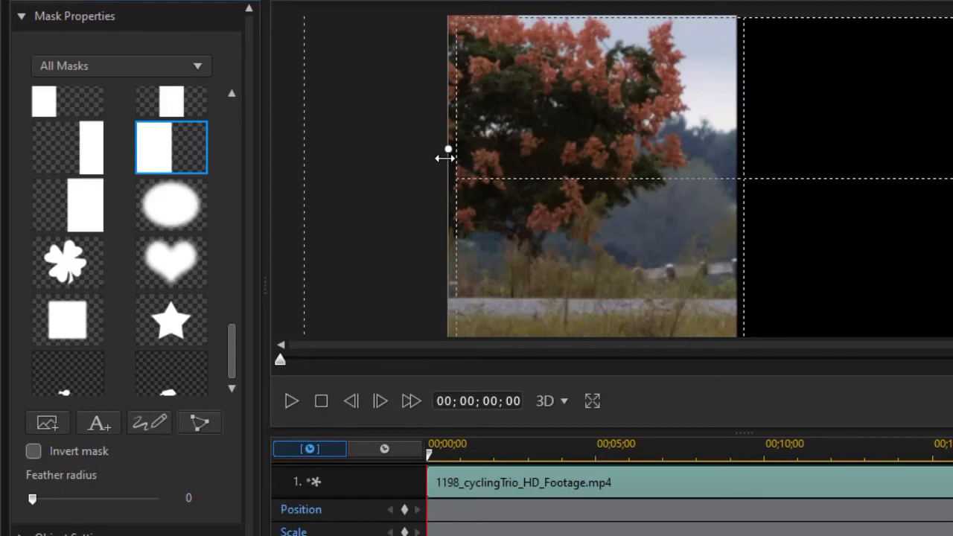
pyautogui.moveTo(559, 140); pyautogui.dragTo(562, 143)
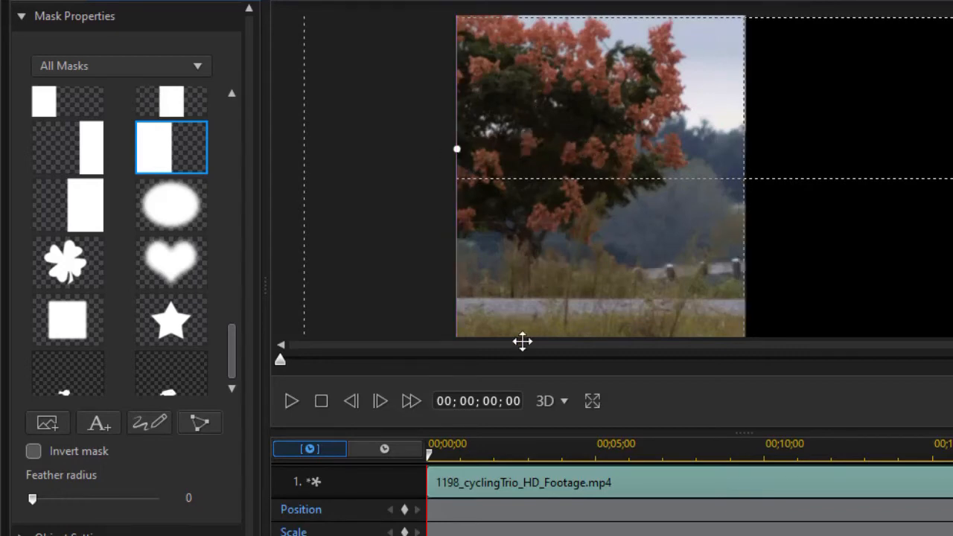
# Realign the mask with the frame's left half at 00;00;00;14, 00;00;01;08 and 00;00;02;06 to keyframe its position against the moving clip.
pyautogui.moveTo(430, 453); pyautogui.dragTo(445, 461)
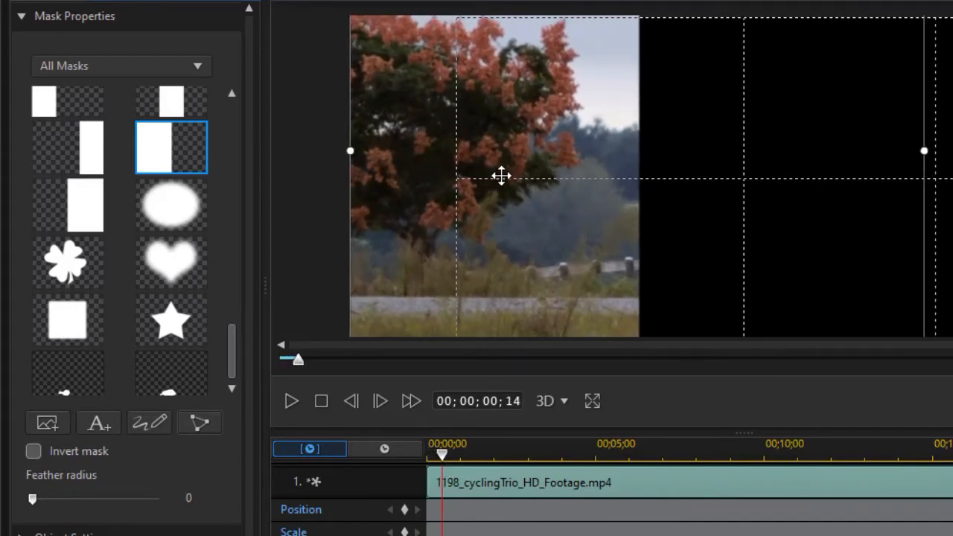
pyautogui.moveTo(380, 187); pyautogui.dragTo(482, 186)
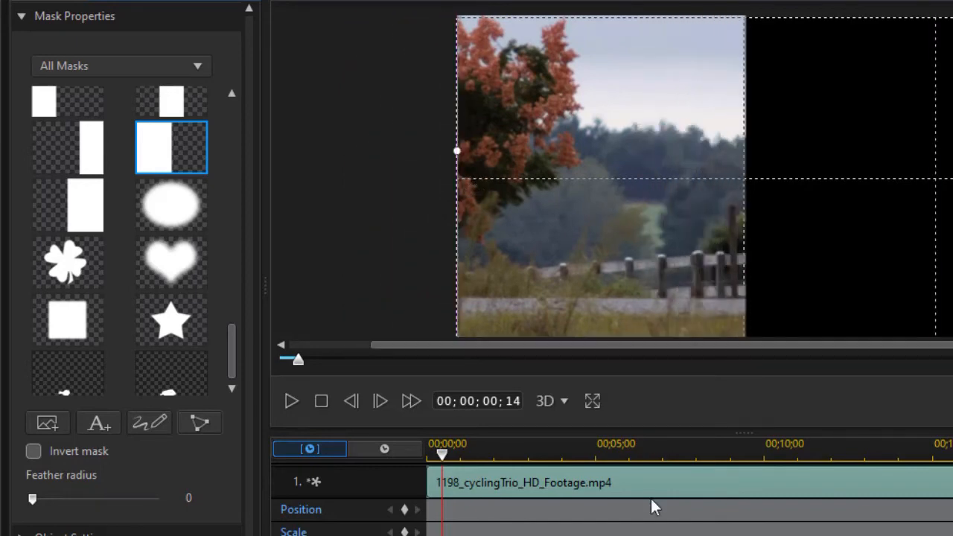
pyautogui.click(470, 450)
pyautogui.moveTo(352, 198); pyautogui.dragTo(518, 196)
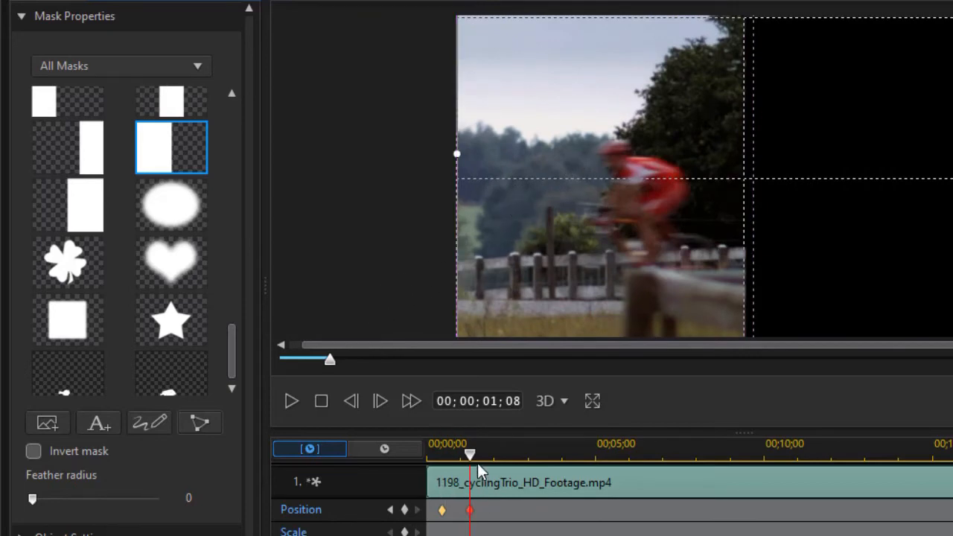
pyautogui.moveTo(470, 455); pyautogui.dragTo(503, 458)
pyautogui.moveTo(801, 157); pyautogui.dragTo(571, 158)
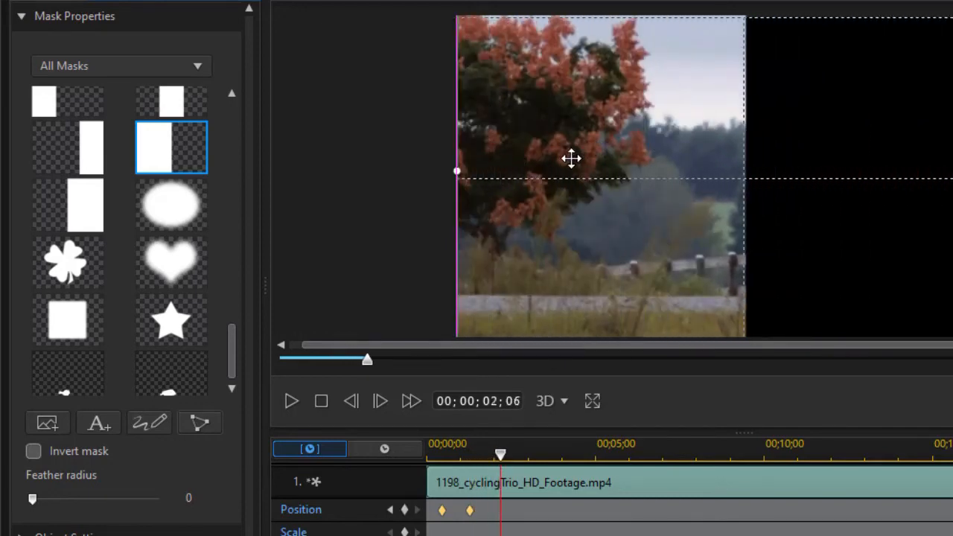
# Realign the mask with the frame's left half at 00;00;02;25, 00;00;03;17 and 00;00;04;11 to continue its position keyframes.
pyautogui.moveTo(521, 453); pyautogui.dragTo(525, 457)
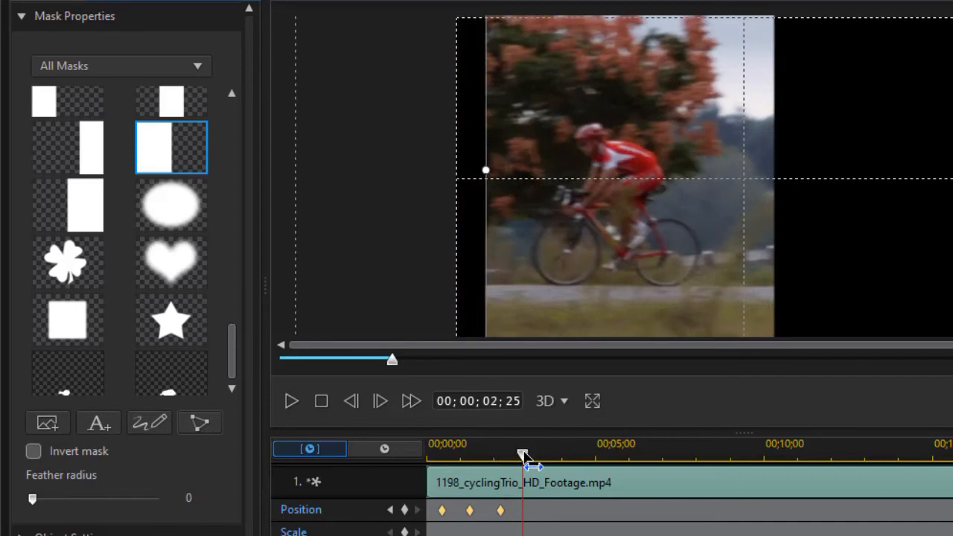
pyautogui.moveTo(606, 132); pyautogui.dragTo(577, 151)
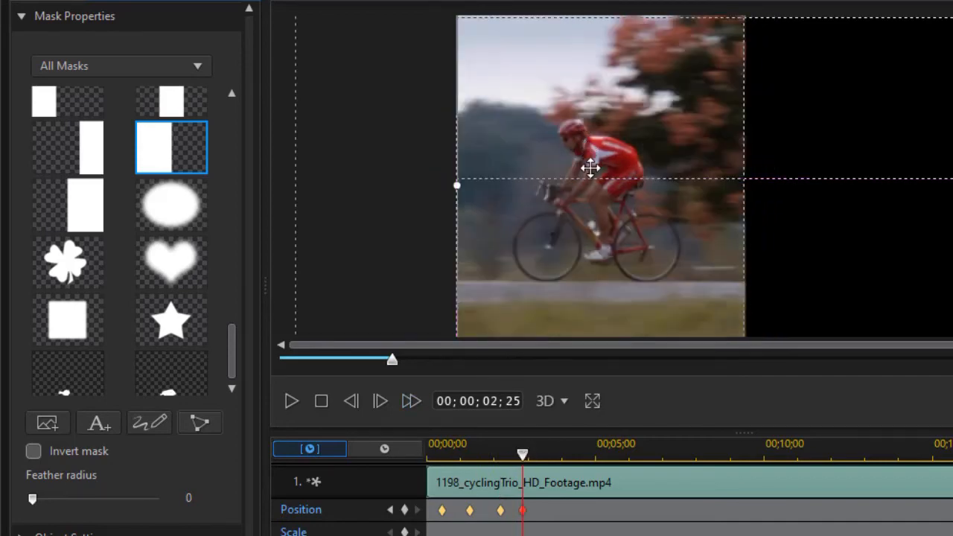
pyautogui.moveTo(523, 459); pyautogui.dragTo(546, 454)
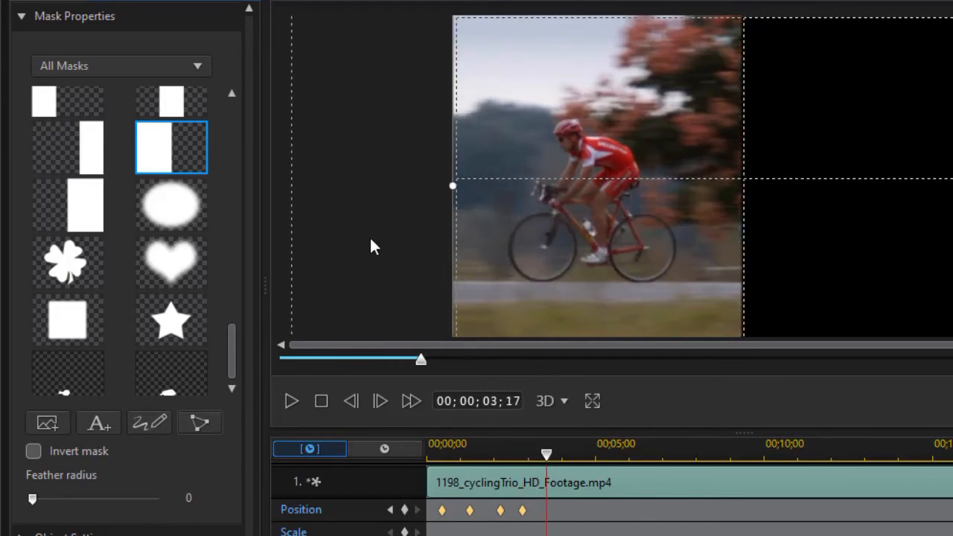
pyautogui.moveTo(552, 141); pyautogui.dragTo(557, 146)
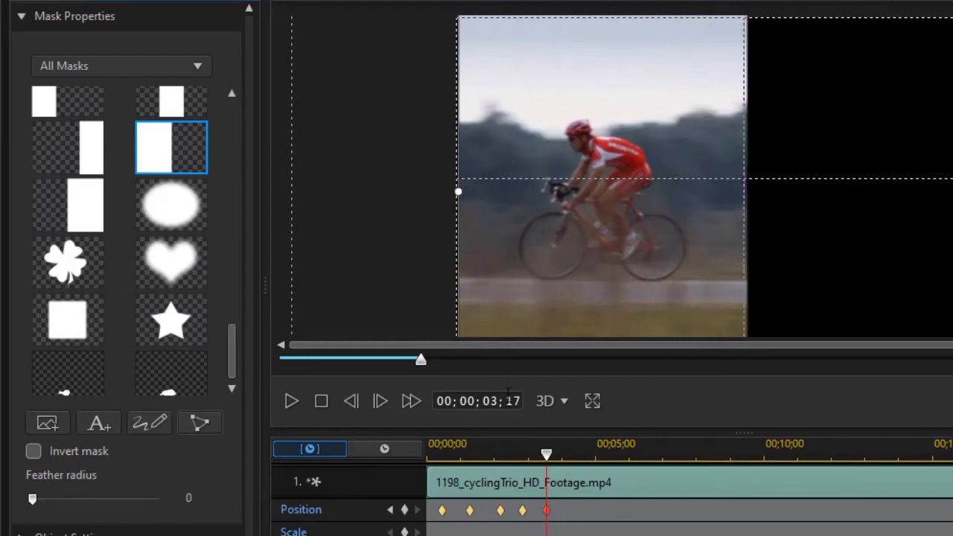
pyautogui.click(574, 454)
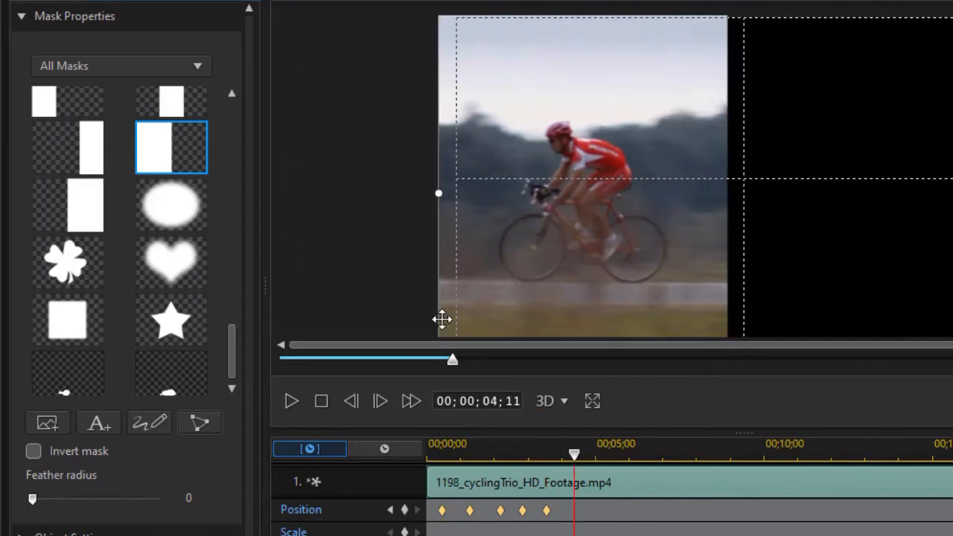
pyautogui.moveTo(603, 119)
pyautogui.mouseDown()
pyautogui.moveTo(615, 120)
pyautogui.moveTo(608, 125)
pyautogui.mouseUp()
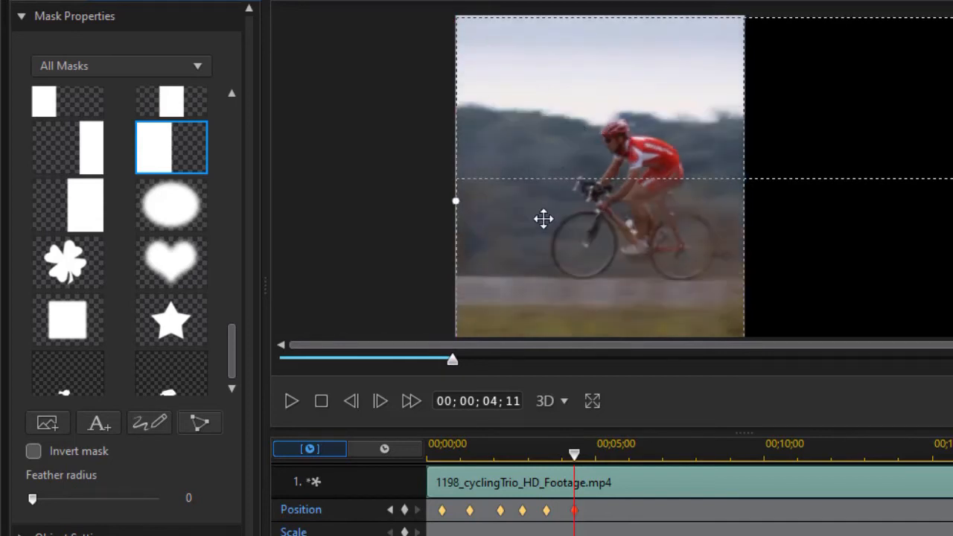
pyautogui.moveTo(574, 462); pyautogui.dragTo(596, 460)
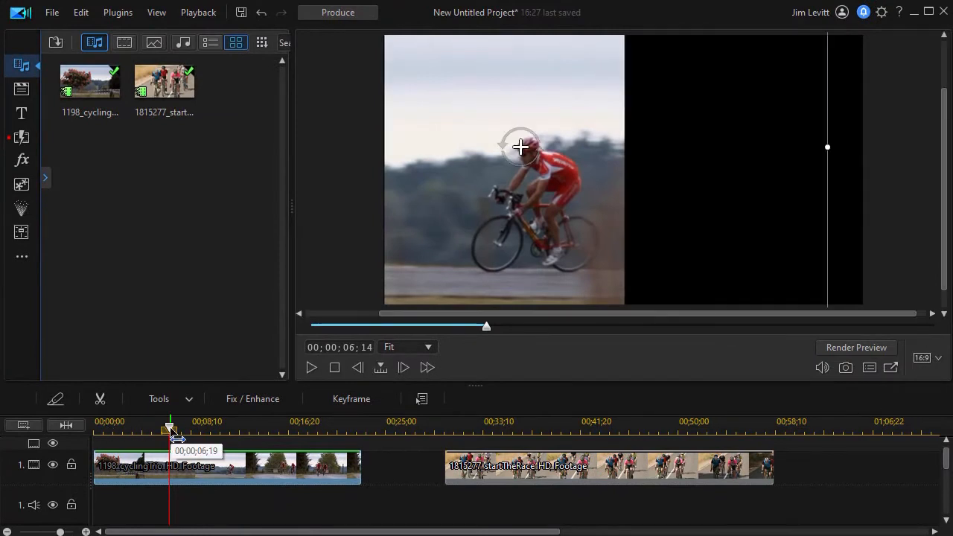
# Scrub through the masked cycling trio clip and play it from the start to check that it stays within the frame's left half.
pyautogui.moveTo(169, 436); pyautogui.dragTo(155, 439)
pyautogui.click(224, 467)
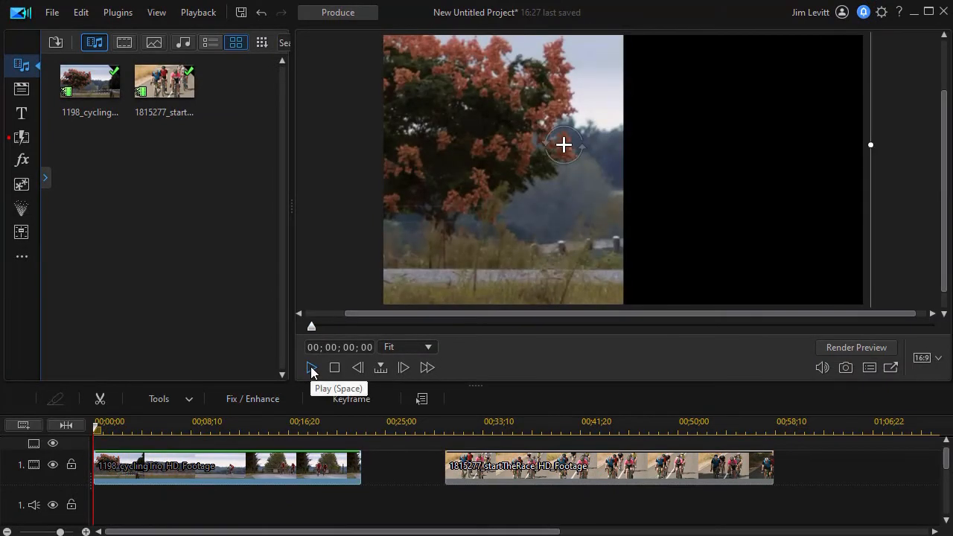
pyautogui.click(310, 368)
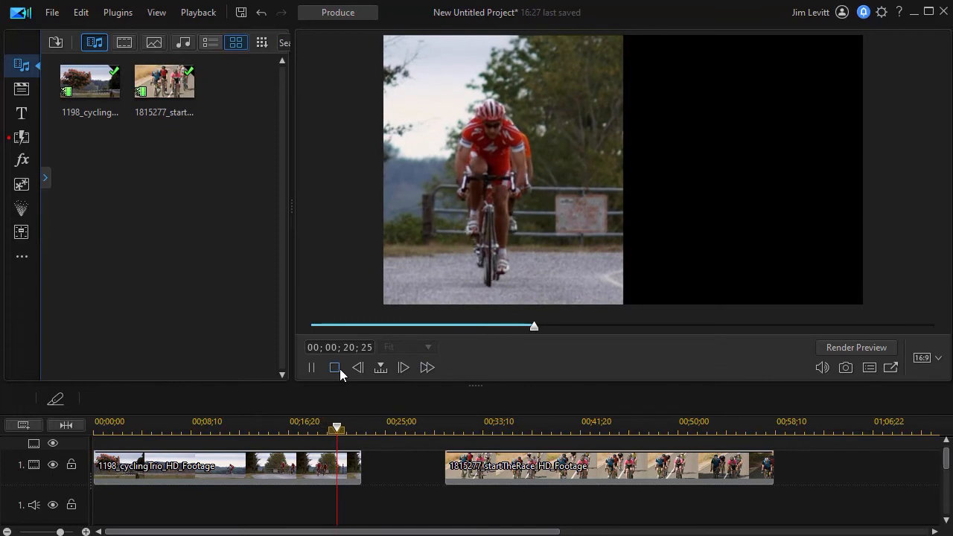
pyautogui.click(312, 367)
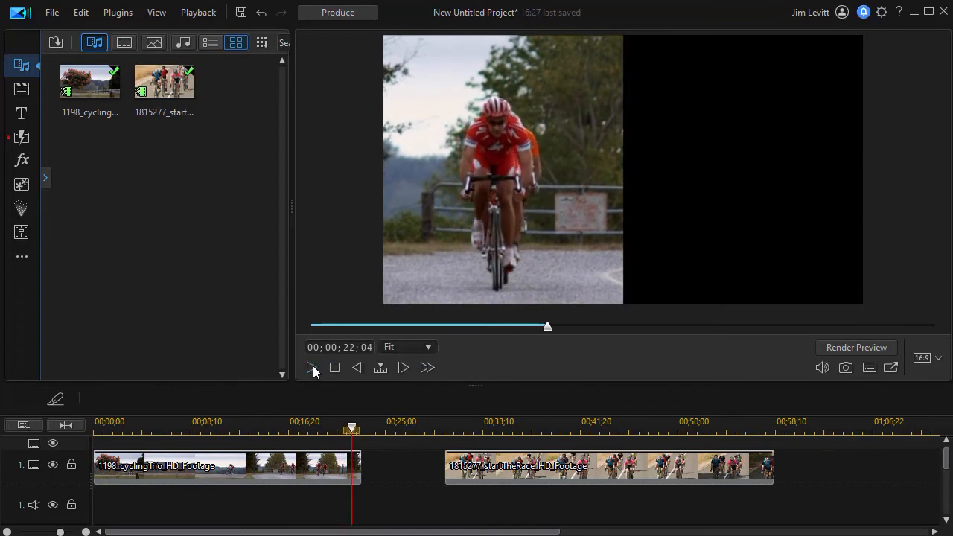
# Mask the startTheRace clip to the frame's right half and place it parallel to the cycling trio clip from the project's start.
pyautogui.click(527, 465)
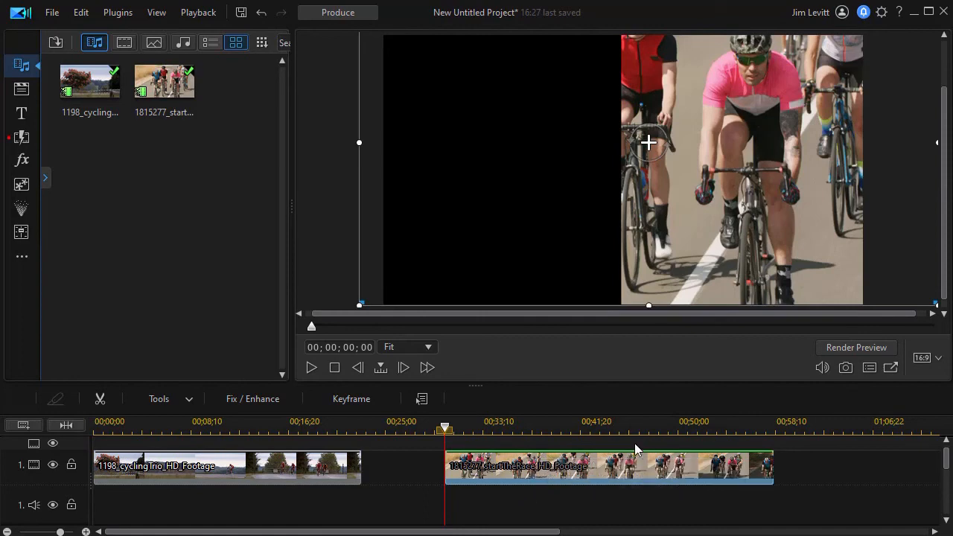
pyautogui.moveTo(945, 463)
pyautogui.mouseDown()
pyautogui.moveTo(944, 480)
pyautogui.moveTo(944, 459)
pyautogui.mouseUp()
pyautogui.scroll(-3, 104, 520)
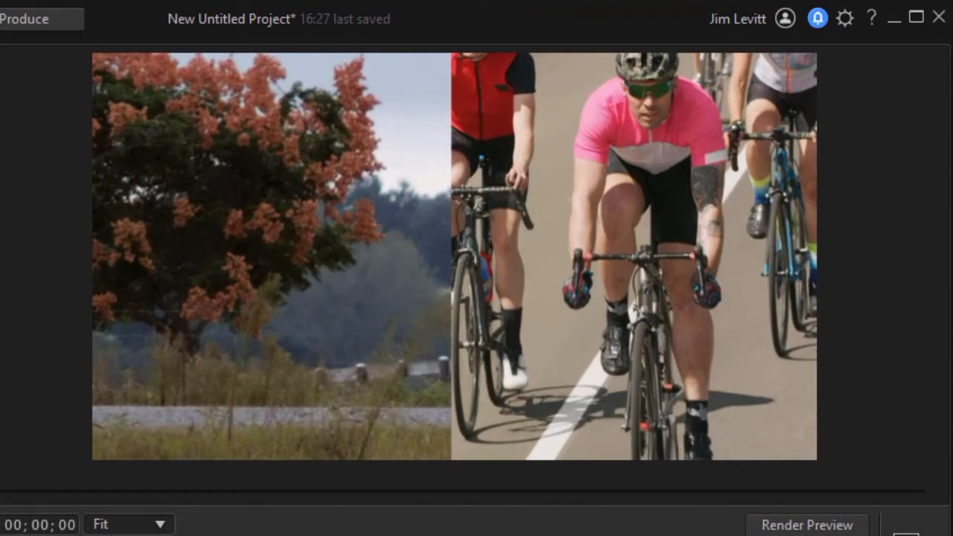
# Play the split-screen composition from the start to review both clips side by side.
pyautogui.press('space')
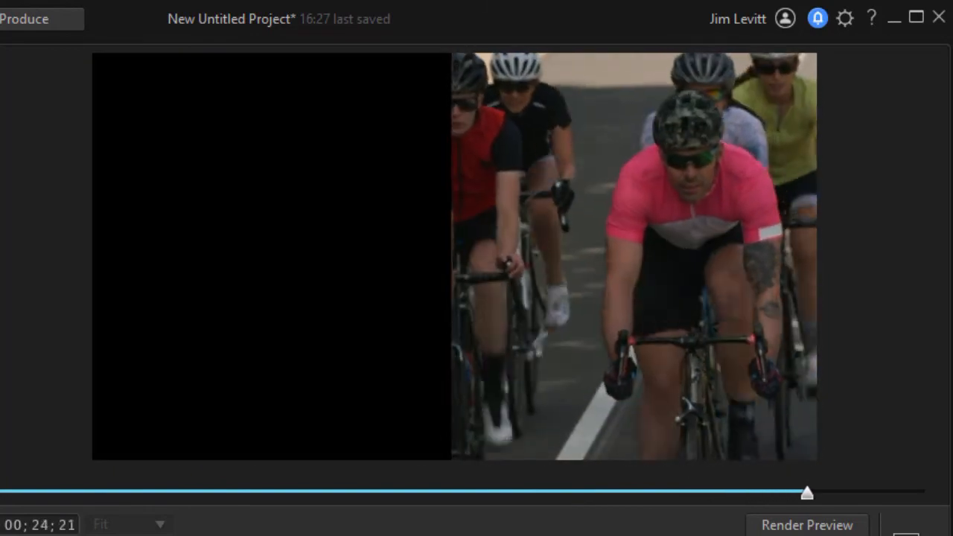
pyautogui.press('space')
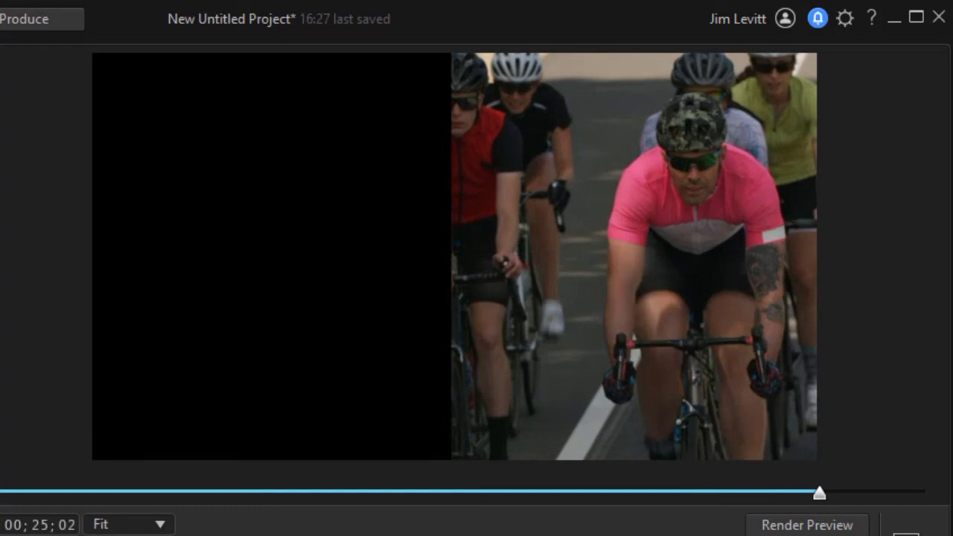